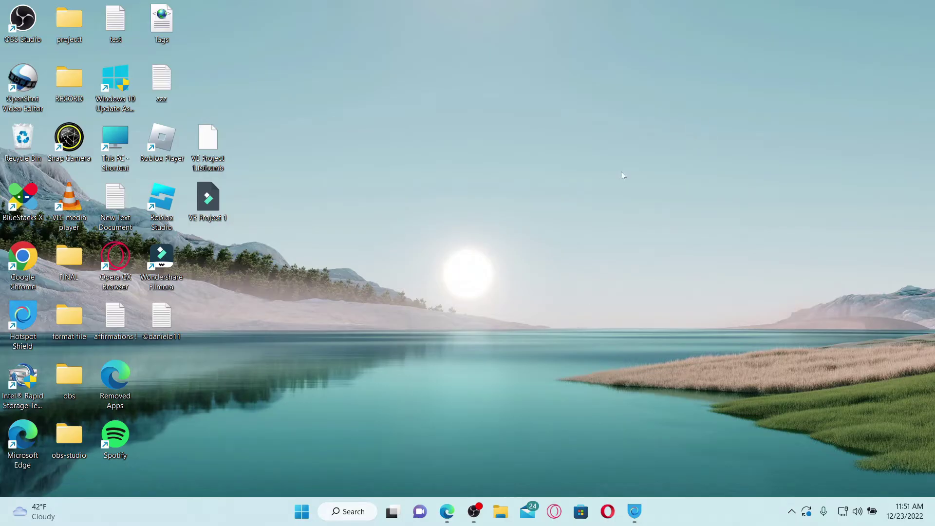
From the Zendesk account, switch to the Guide help center and start a blank new article.
left_click(447, 512)
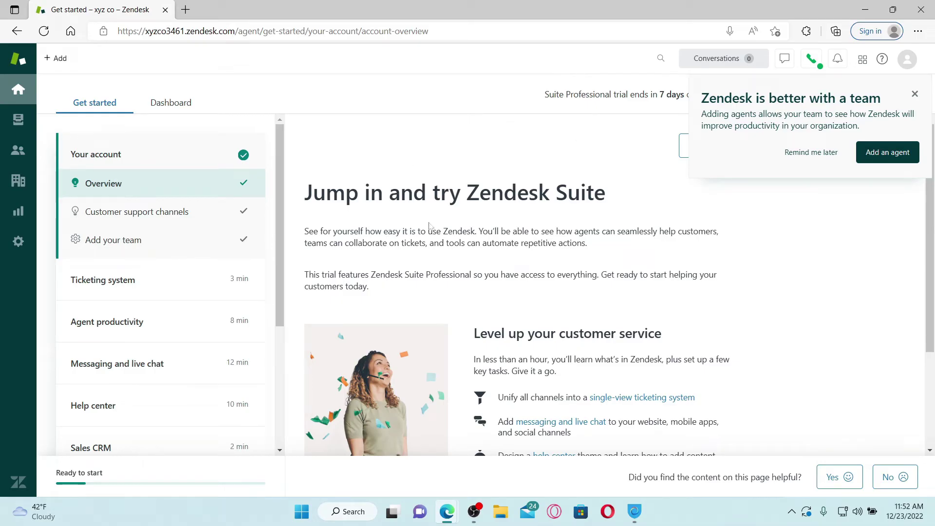
left_click(862, 60)
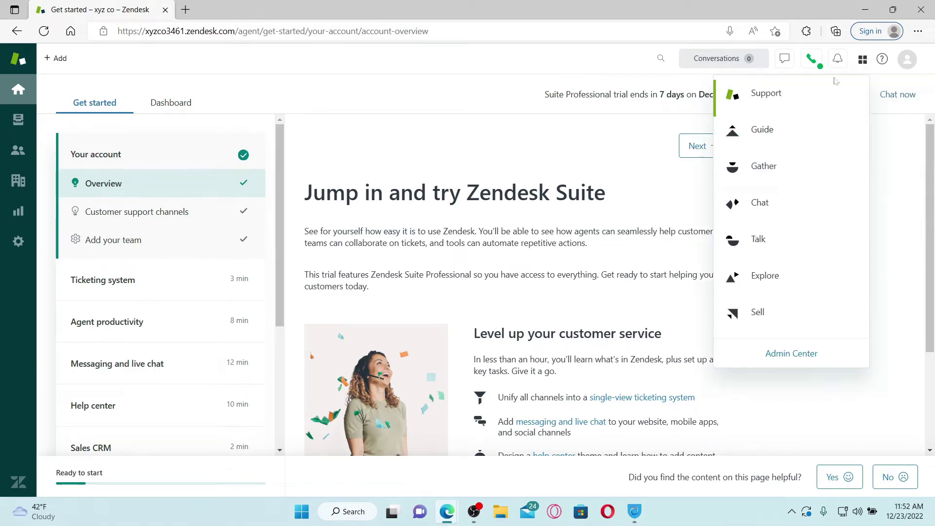
left_click(795, 138)
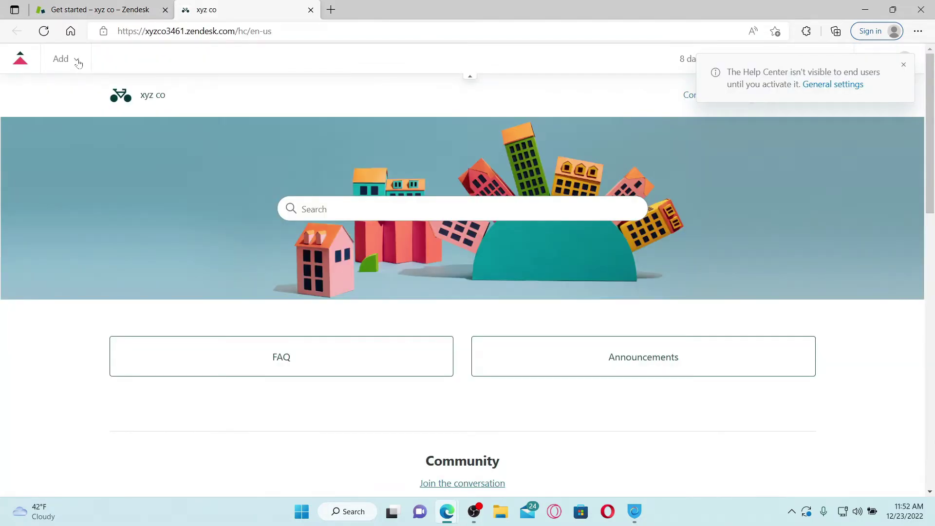
left_click(78, 62)
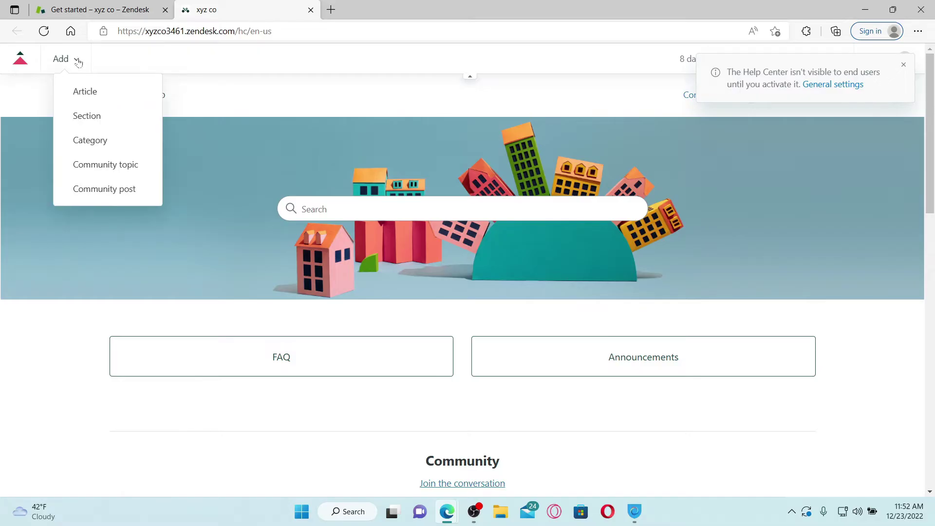
left_click(85, 91)
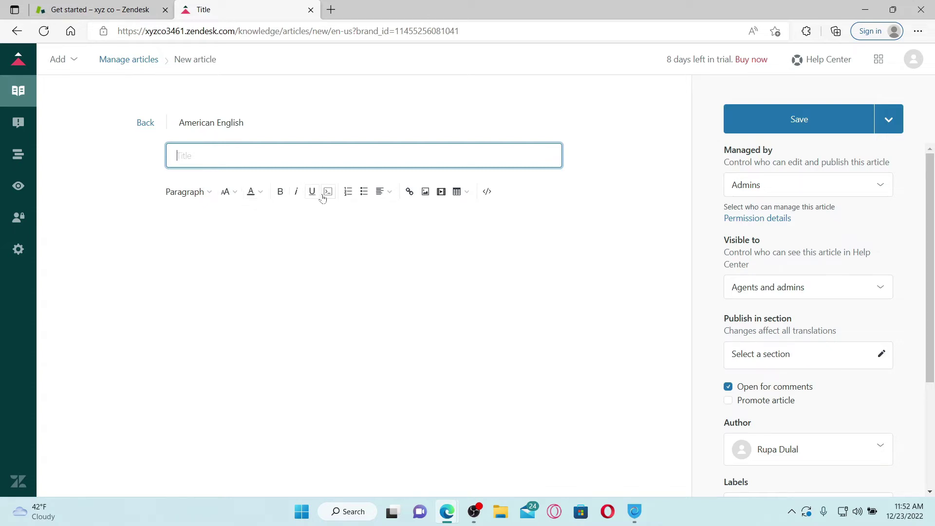
Put the cursor in the new article's Title field, ready for 'Version Installation Support'.
left_click(364, 191)
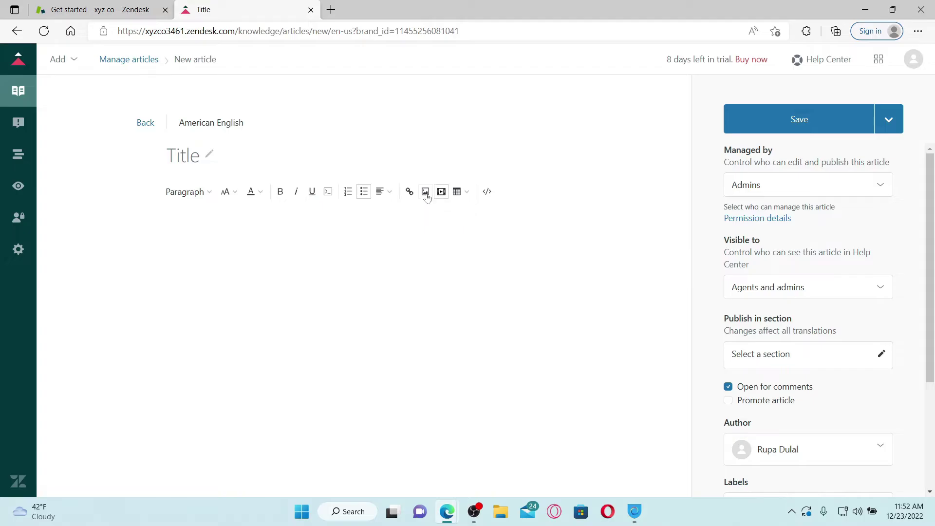
left_click(190, 155)
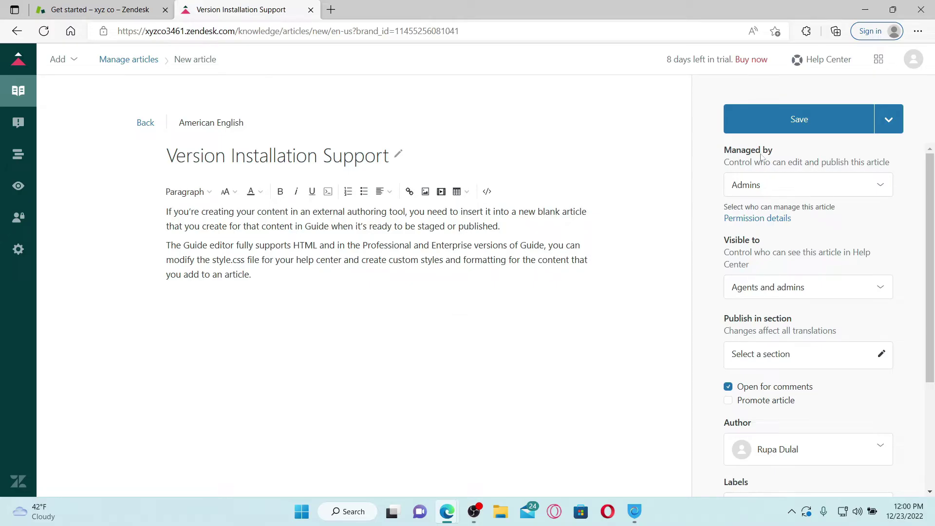
left_click(886, 193)
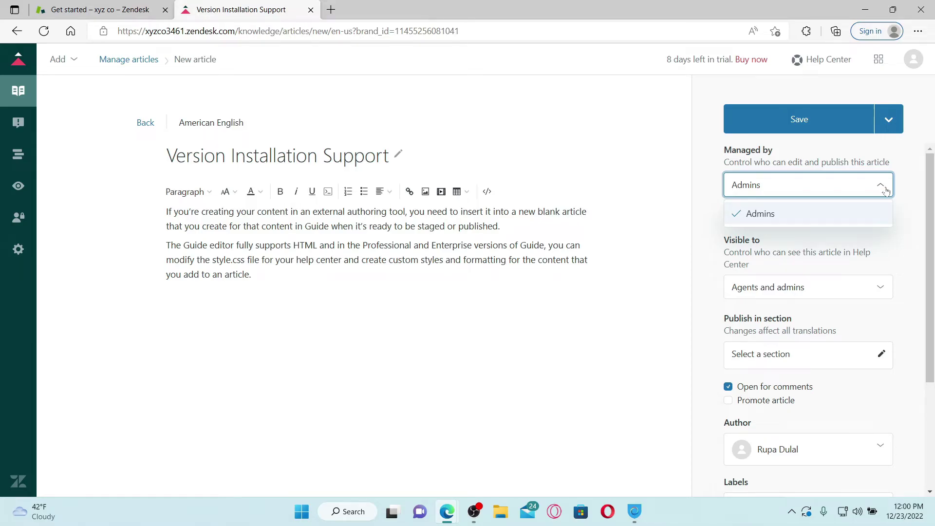
left_click(887, 190)
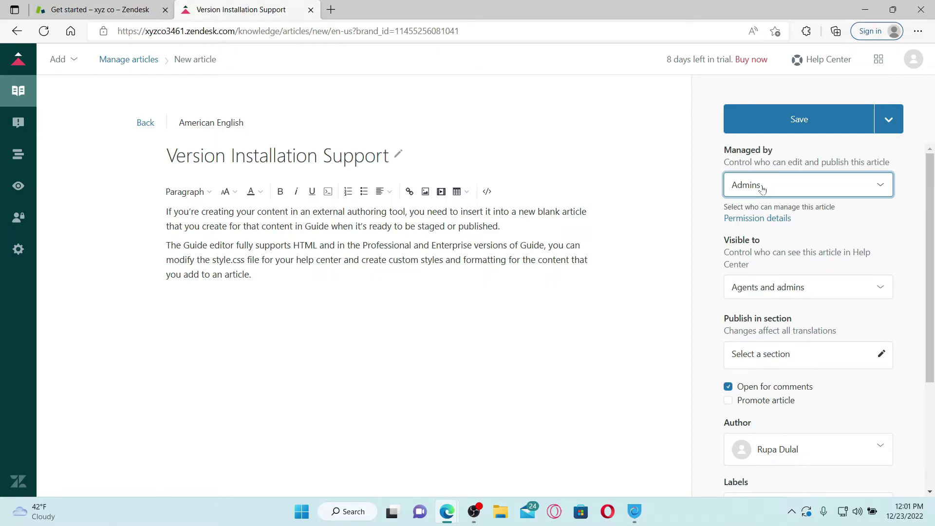
left_click(175, 204)
left_click(880, 292)
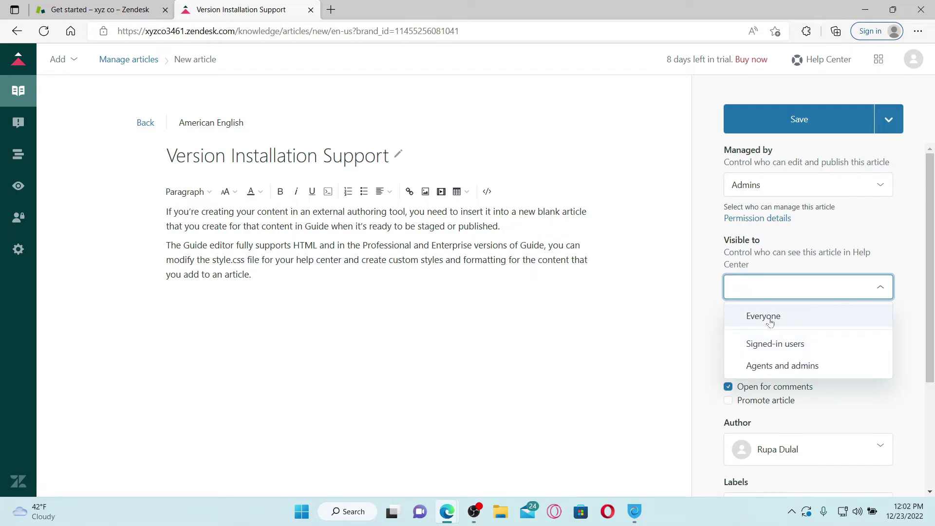
left_click(800, 365)
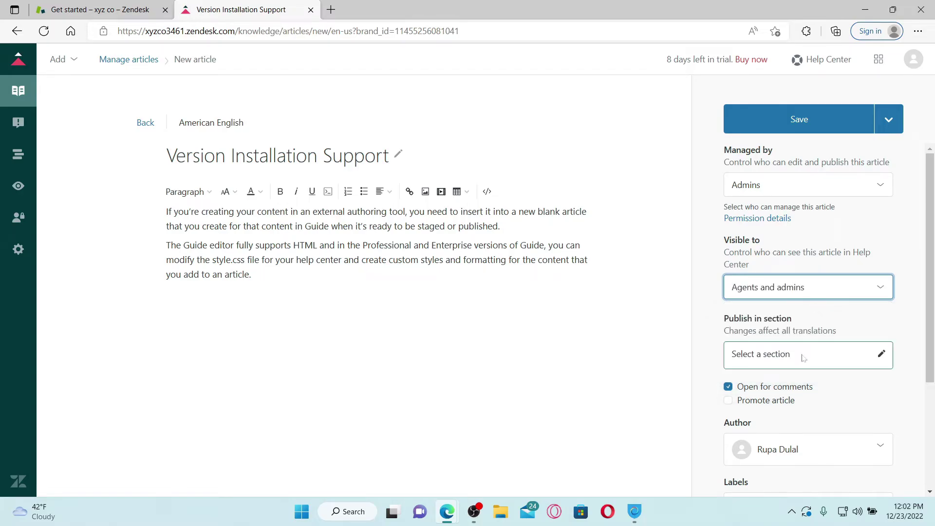
Place the article in the General > FAQ section, leaving comments enabled.
left_click(861, 355)
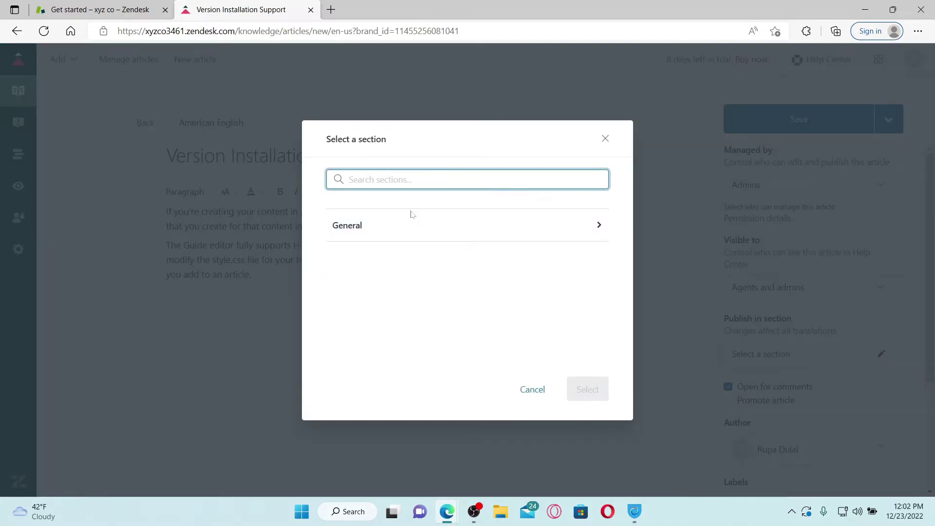
left_click(399, 224)
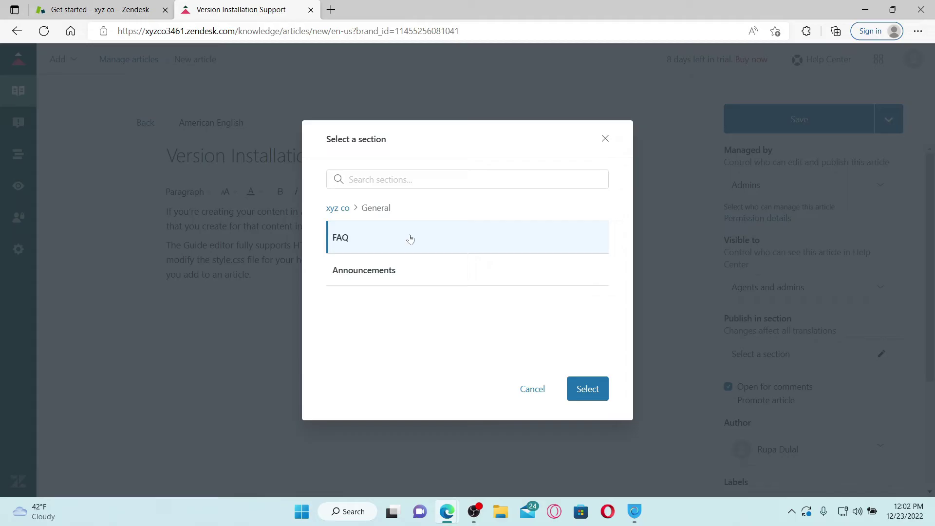
left_click(575, 390)
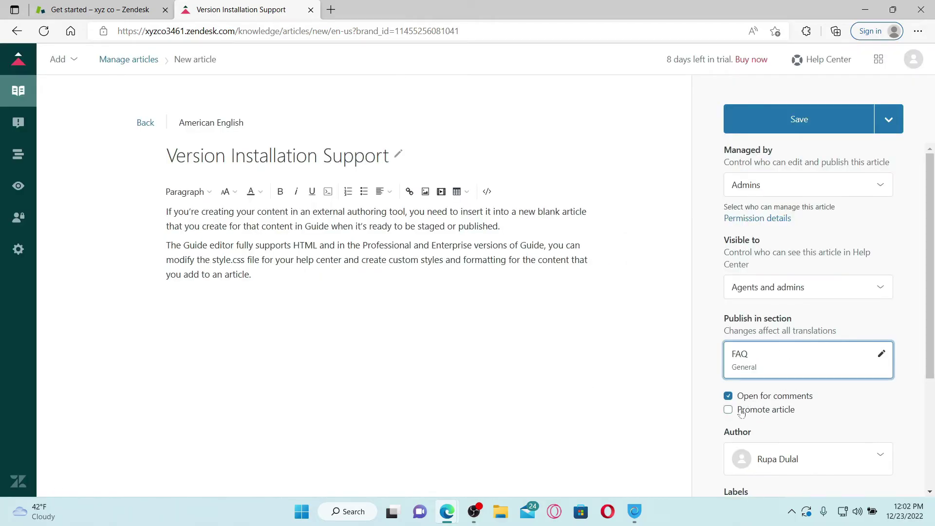
left_click(724, 394)
left_click(727, 395)
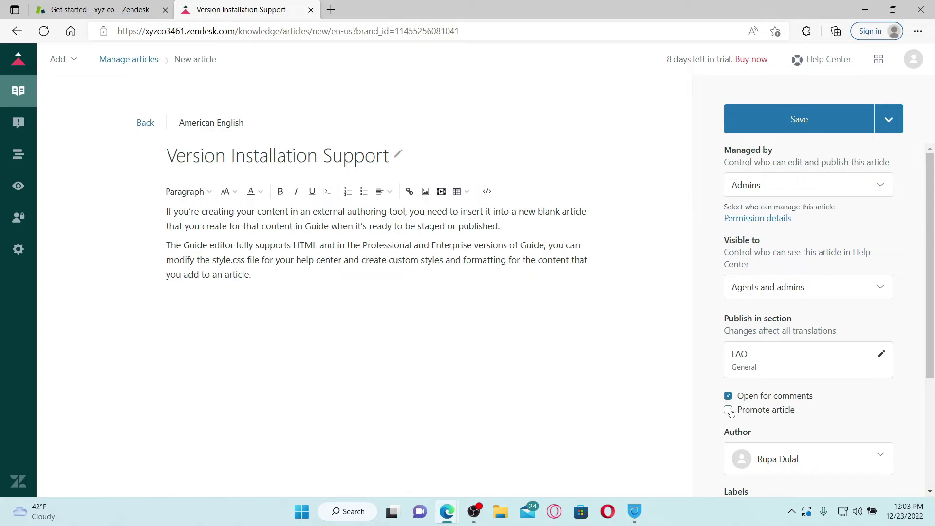
Mark the article as promoted and add related tags 'authoring' and 'html', with no labels.
left_click(729, 410)
scroll(779, 361, "down", 3)
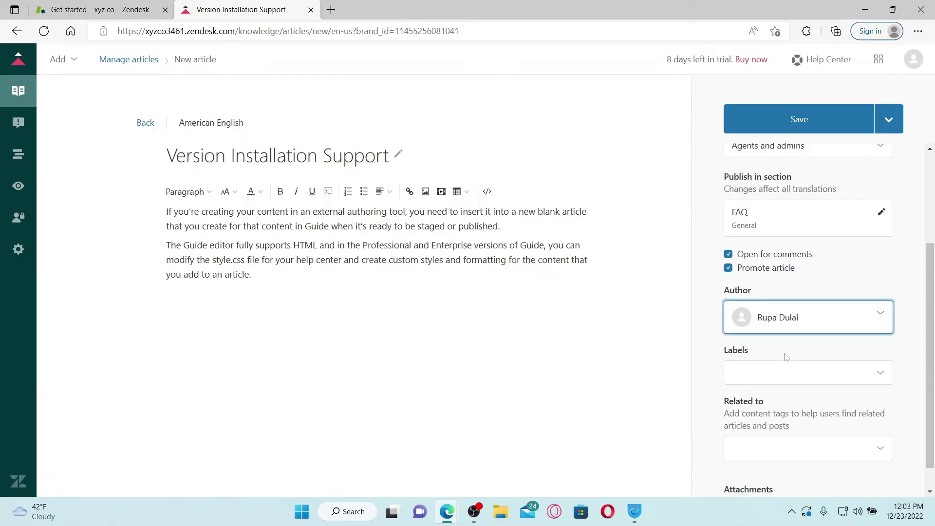
left_click(789, 344)
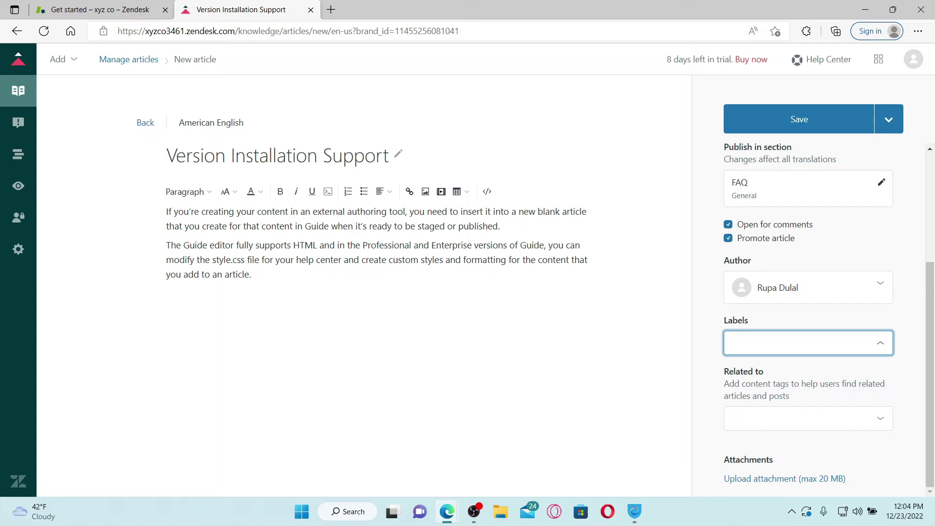
left_click(794, 337)
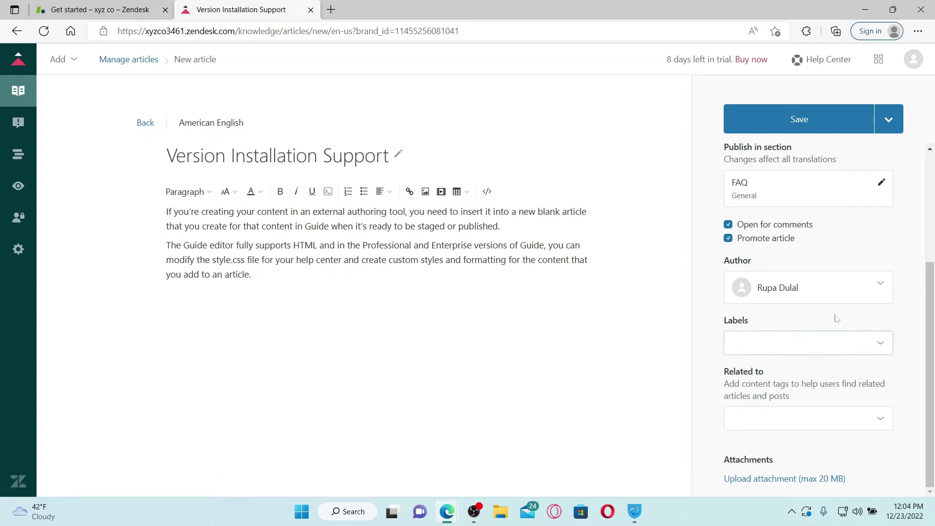
left_click(884, 418)
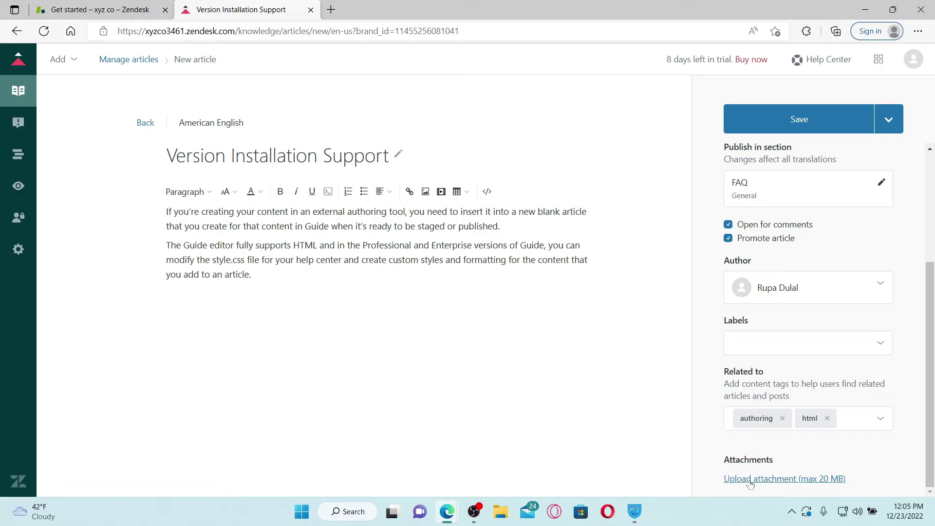
left_click(796, 479)
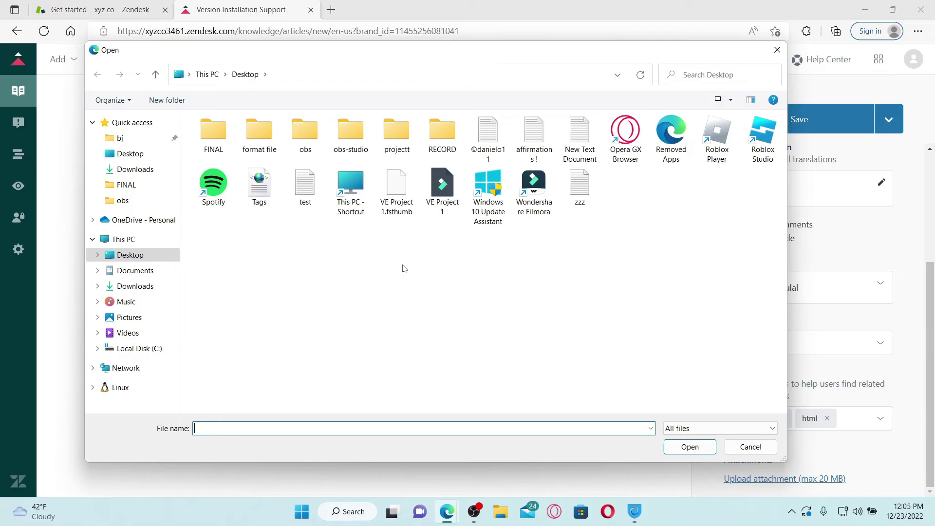
left_click(777, 50)
scroll(817, 397, "up", 4)
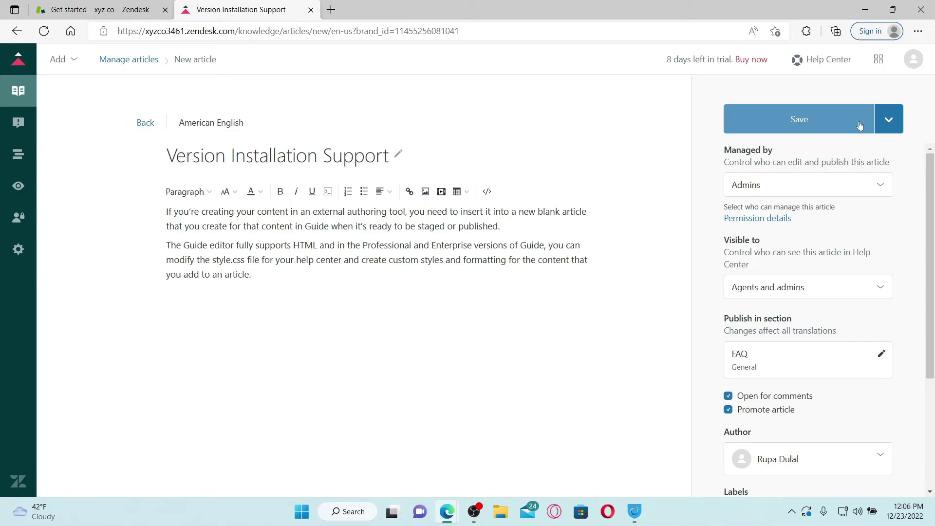
Save the article as a draft, then reopen 'Version Installation Support' from All articles.
left_click(834, 125)
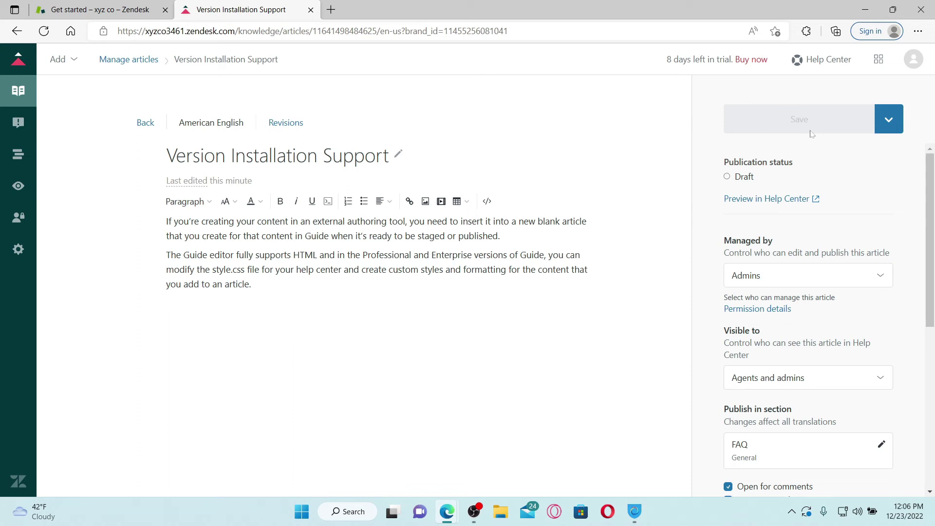
left_click(136, 63)
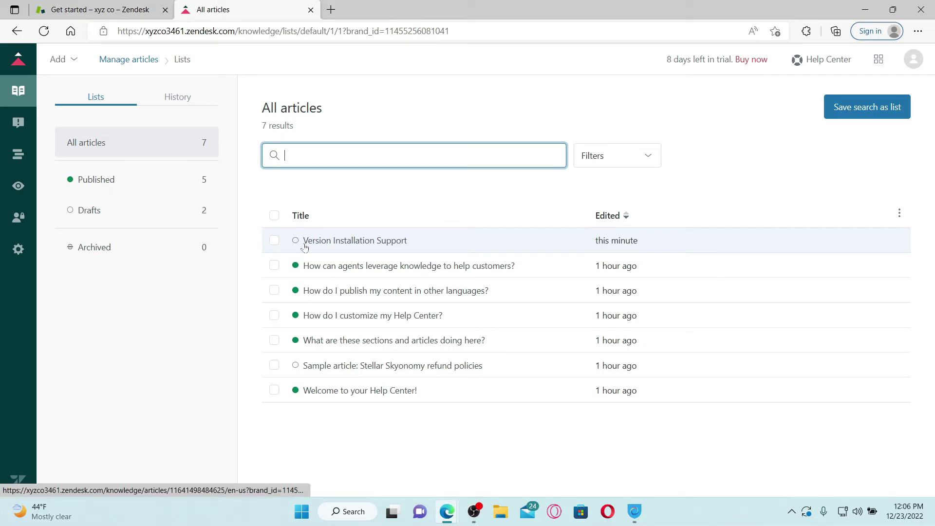
left_click(299, 243)
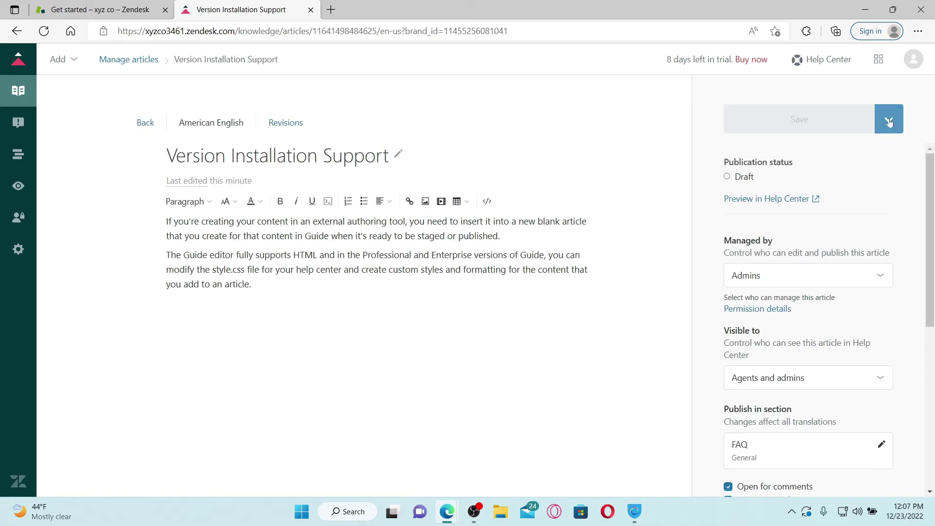
Publish 'Version Installation Support' from the Save menu and go back to the articles list.
left_click(896, 121)
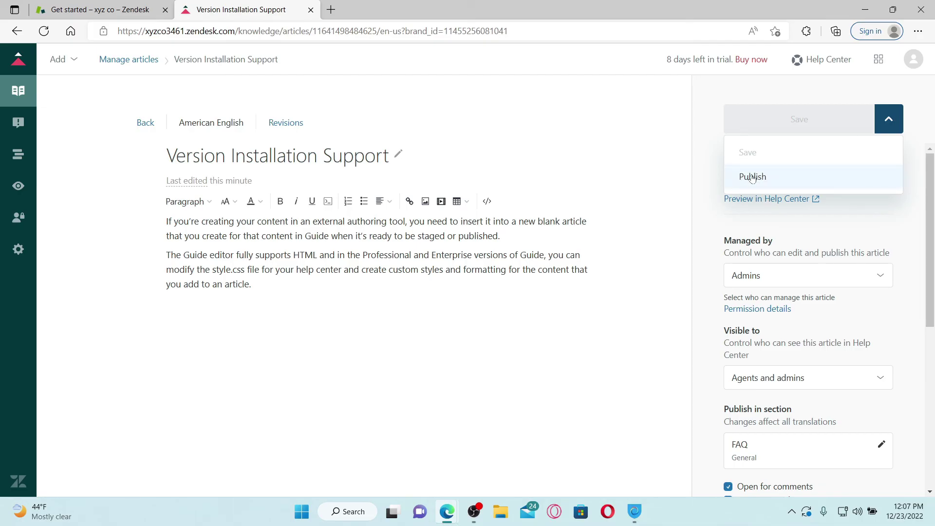
left_click(752, 178)
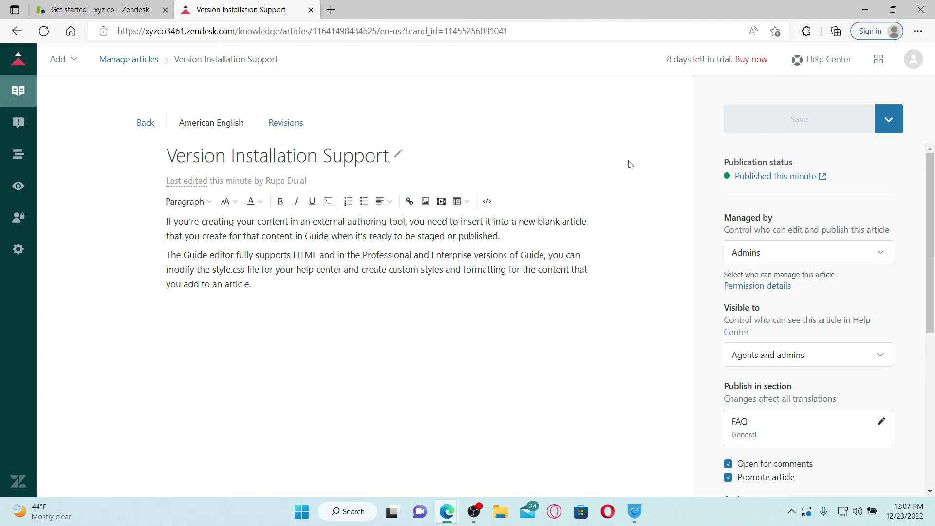
left_click(145, 122)
Minimize the Edge window to reveal the Windows desktop.
left_click(865, 10)
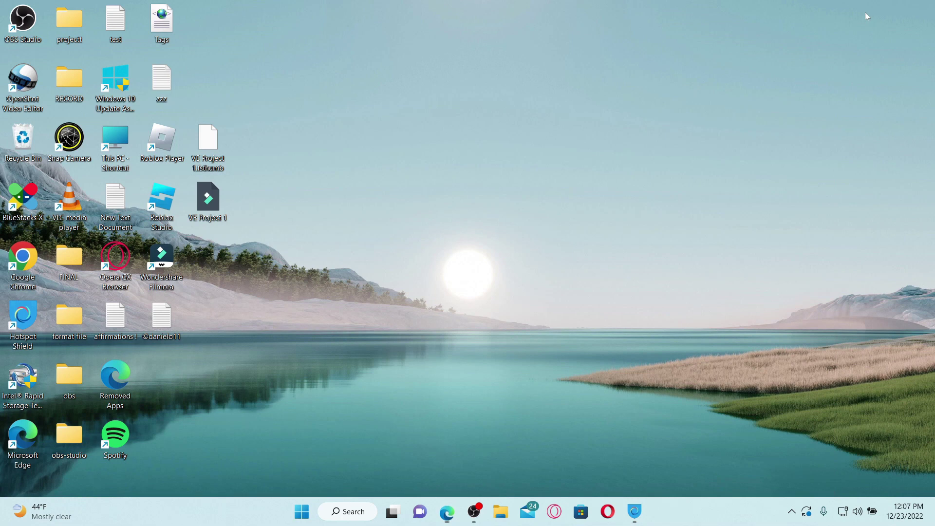